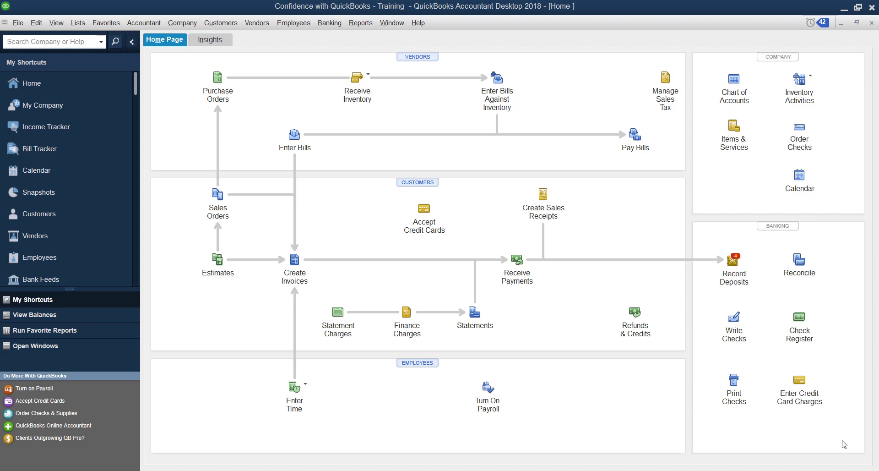
Open the Lists menu on the training company's Home page
{"action": "left_click", "coordinate": [78, 27]}
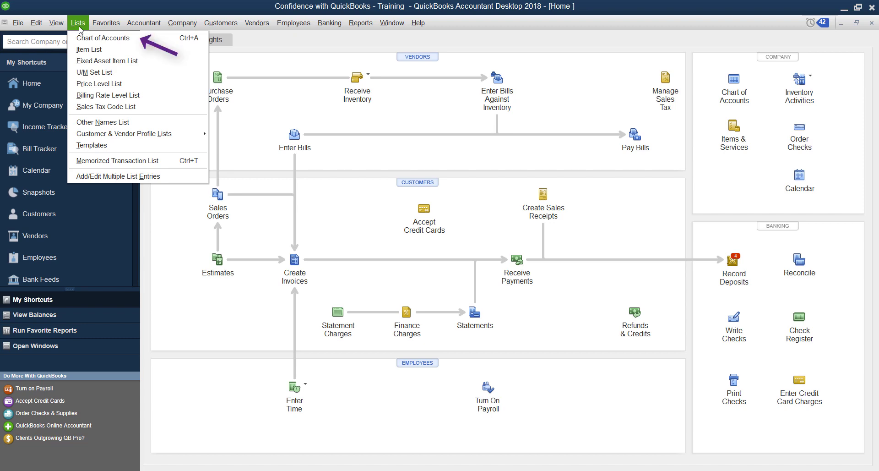
Create a new Bank-type account named Paypal in the Chart of Accounts
{"action": "left_click", "coordinate": [85, 38]}
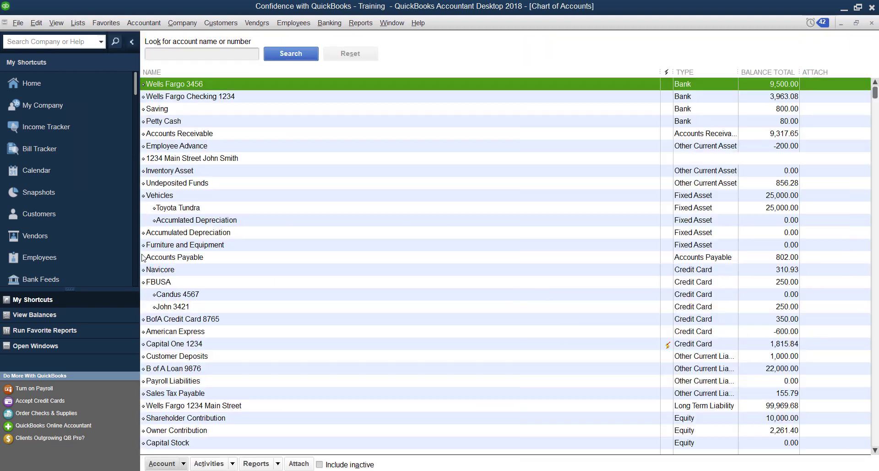
{"action": "left_click", "coordinate": [162, 463]}
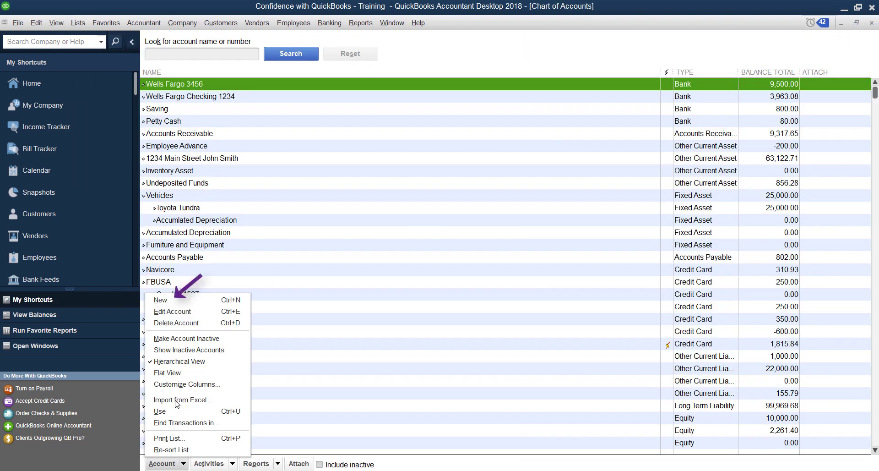
{"action": "left_click", "coordinate": [196, 300]}
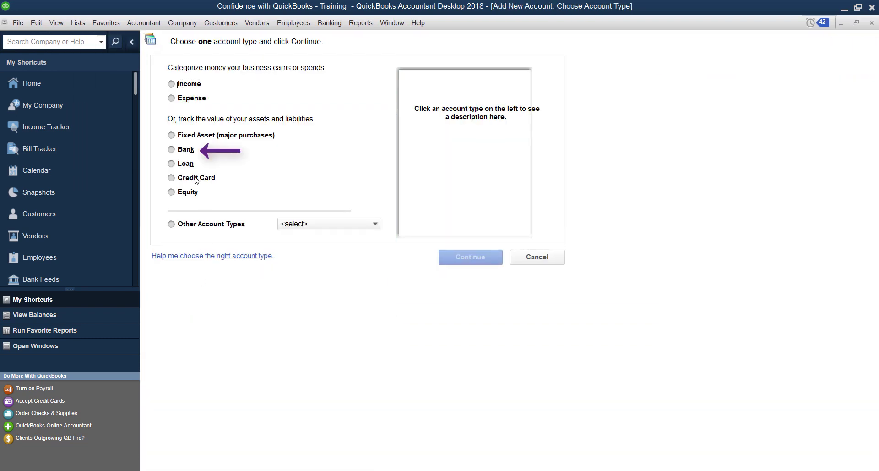
{"action": "left_click", "coordinate": [180, 152]}
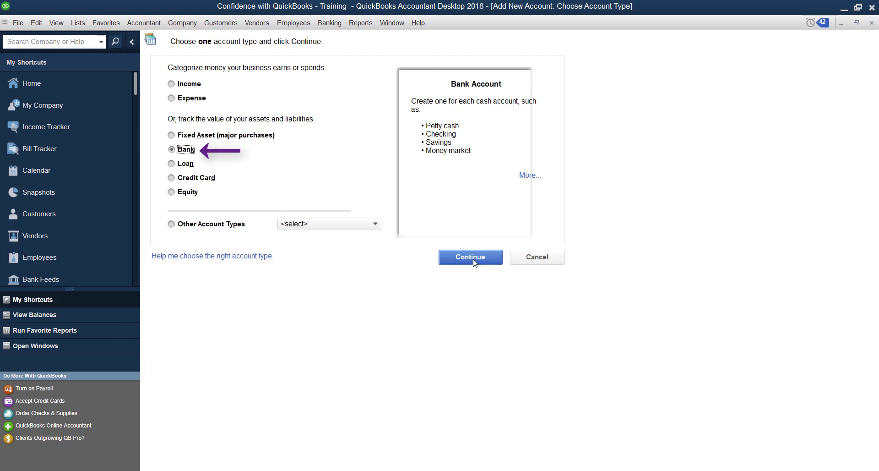
{"action": "left_click", "coordinate": [470, 257]}
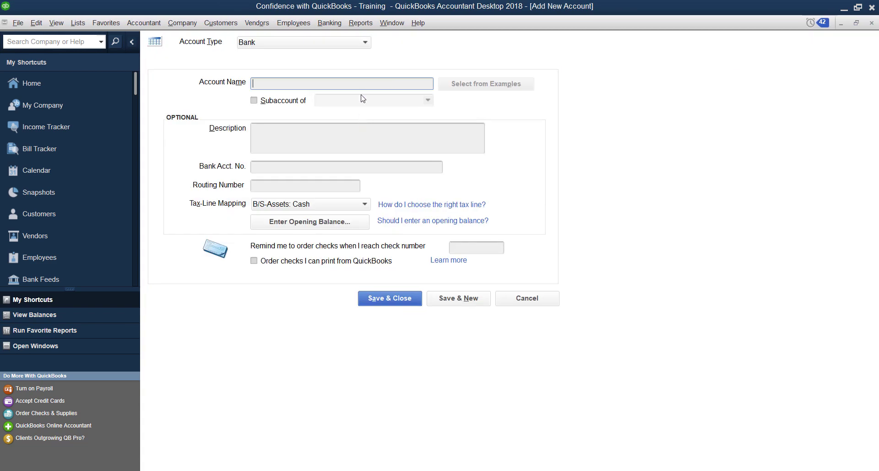
{"action": "type", "text": "Paypal"}
Save the Paypal account without bank feeds and close the Chart of Accounts
{"action": "left_click", "coordinate": [385, 302]}
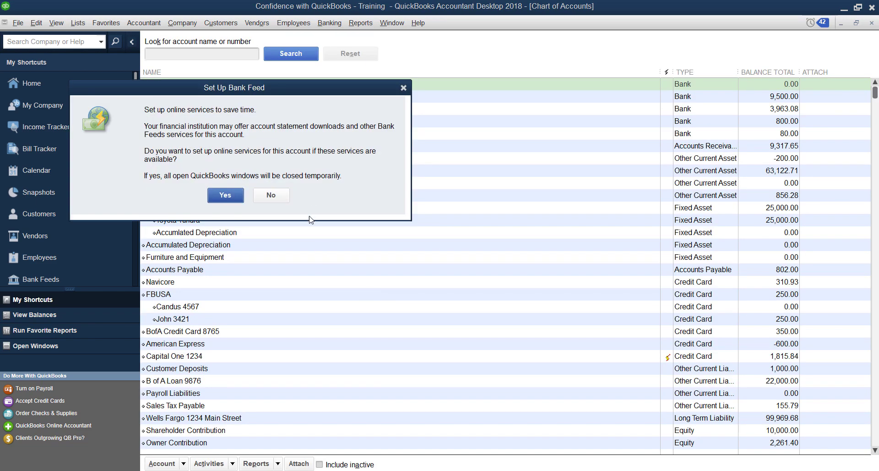
{"action": "left_click", "coordinate": [276, 196]}
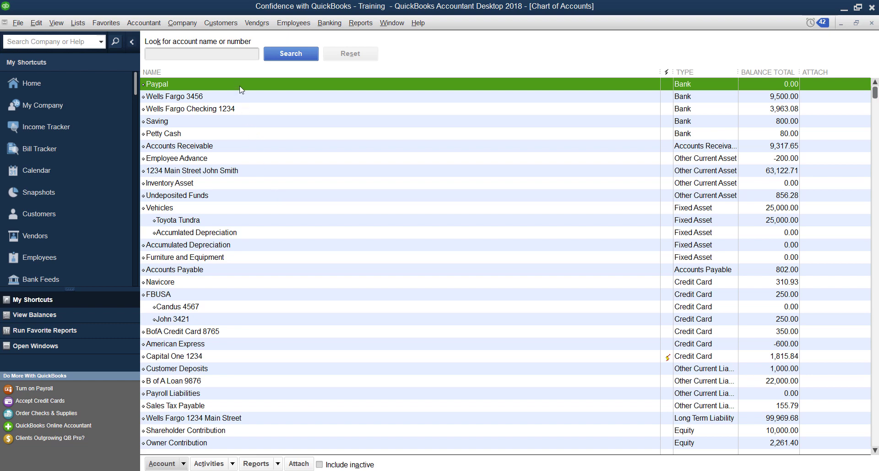
{"action": "left_click", "coordinate": [875, 24]}
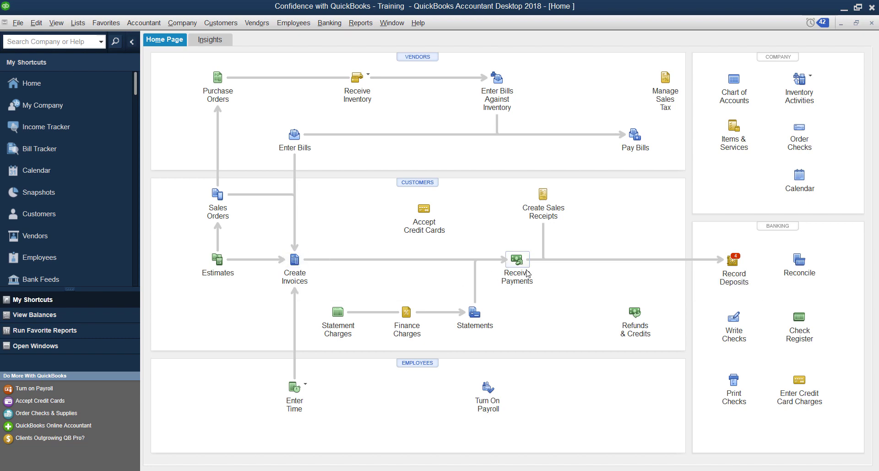
Receive a 1,000.00 payment from the customer, applied to invoice 110
{"action": "left_click", "coordinate": [527, 273]}
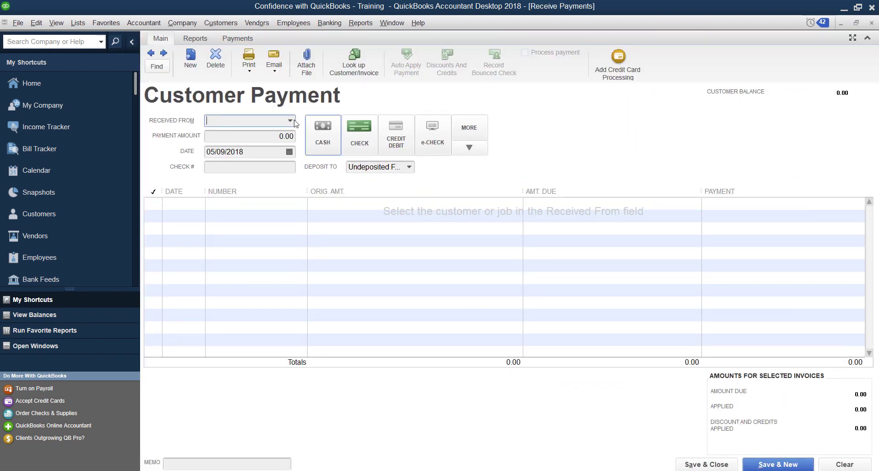
{"action": "left_click", "coordinate": [290, 122]}
{"action": "left_click", "coordinate": [251, 164]}
{"action": "left_click", "coordinate": [274, 134]}
{"action": "type", "text": "100"}
{"action": "key", "text": "Tab"}
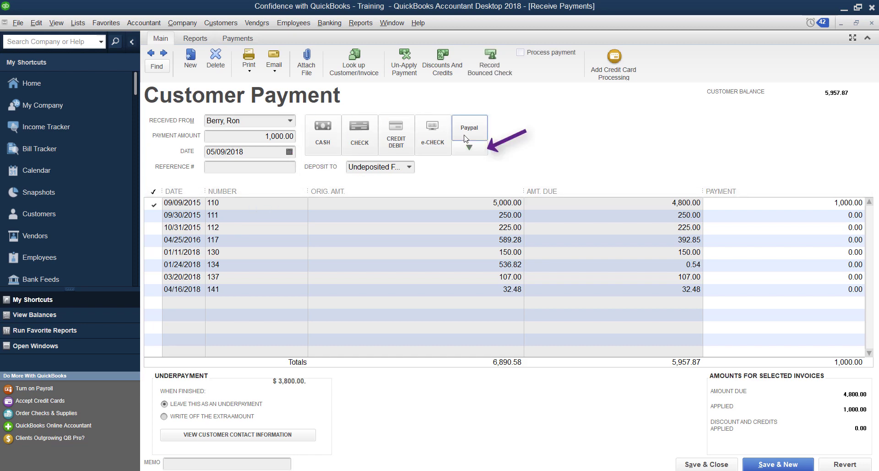
Set the payment method to the existing Paypal method, cancelling a duplicate new one
{"action": "left_click", "coordinate": [469, 147]}
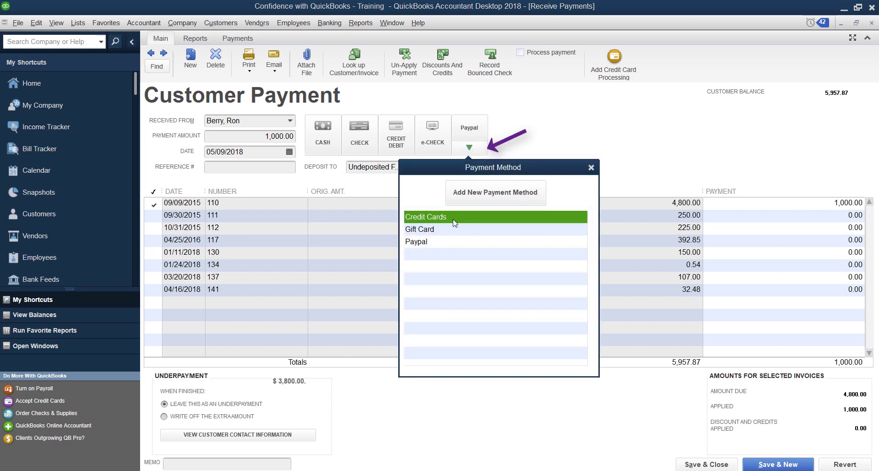
{"action": "left_click", "coordinate": [494, 193]}
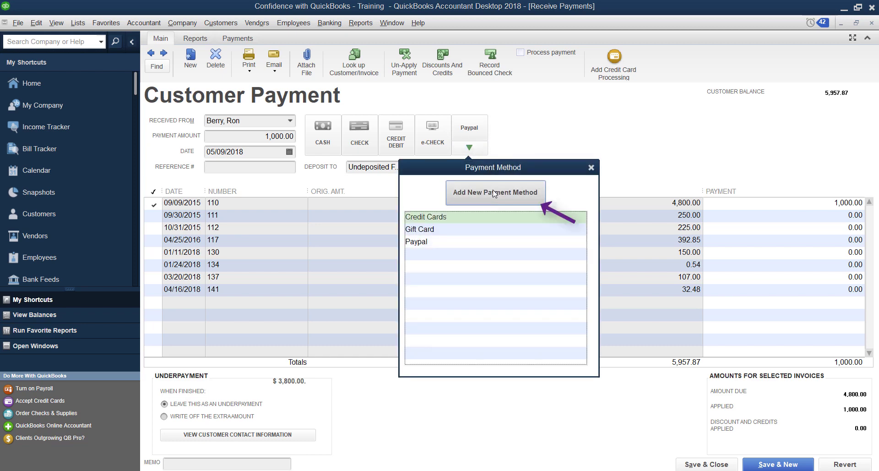
{"action": "left_click", "coordinate": [480, 191]}
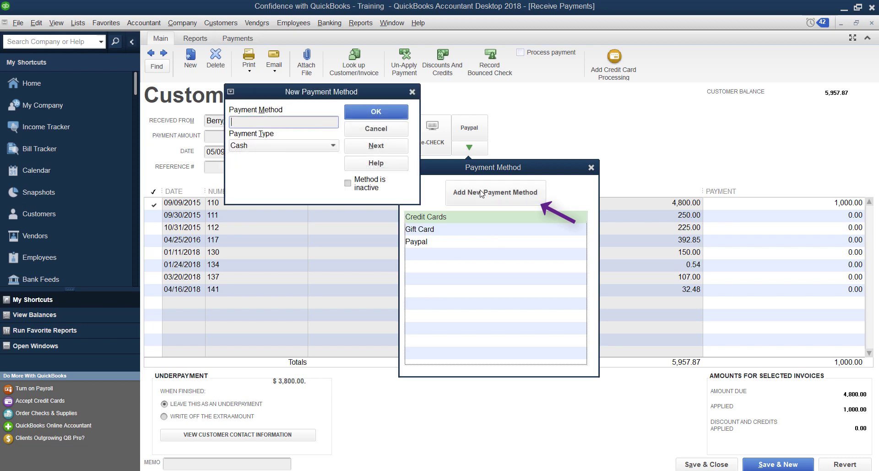
{"action": "left_click", "coordinate": [334, 146]}
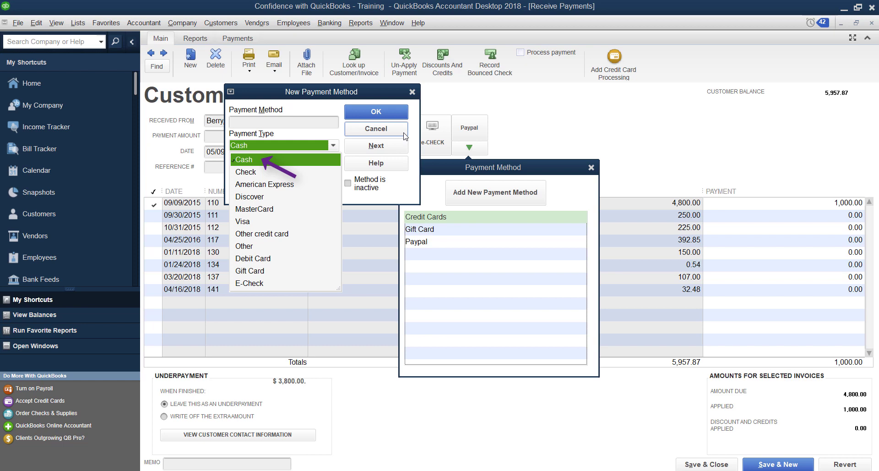
{"action": "left_click", "coordinate": [293, 122]}
{"action": "type", "text": "Paypal"}
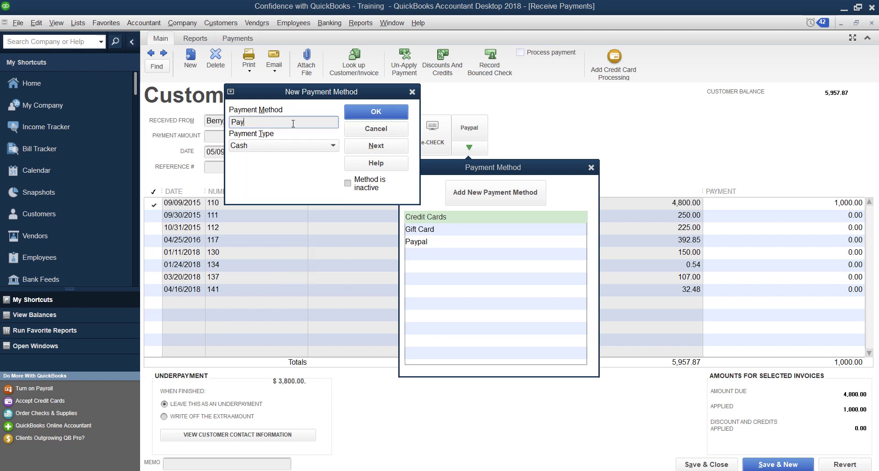
{"action": "left_click", "coordinate": [394, 128]}
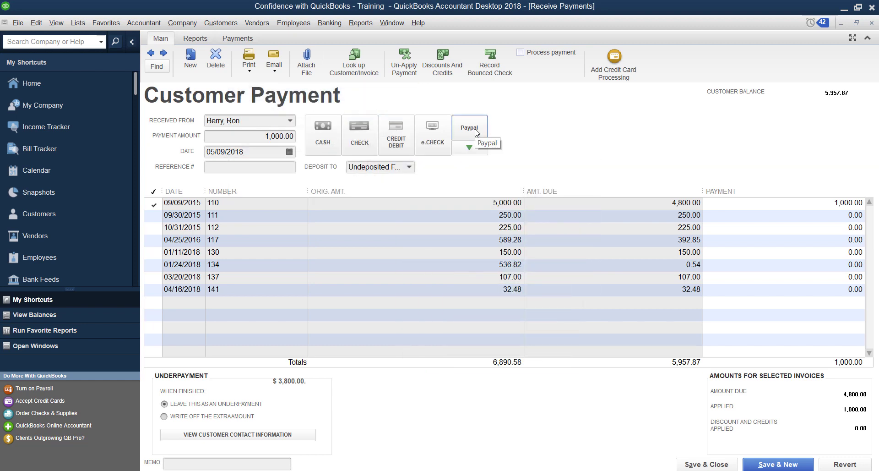
{"action": "left_click", "coordinate": [479, 147]}
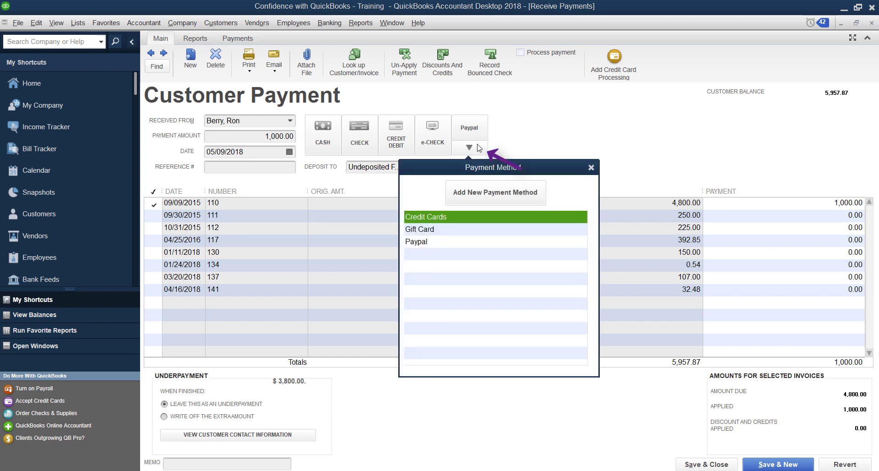
{"action": "left_click", "coordinate": [441, 243]}
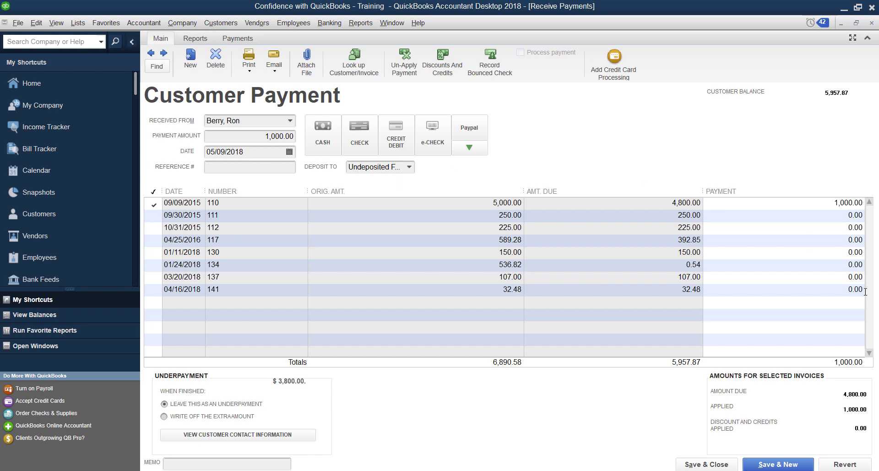
Save the payment and deposit the 05/09/2018 1,000.00 payment into the Paypal account
{"action": "left_click", "coordinate": [706, 464]}
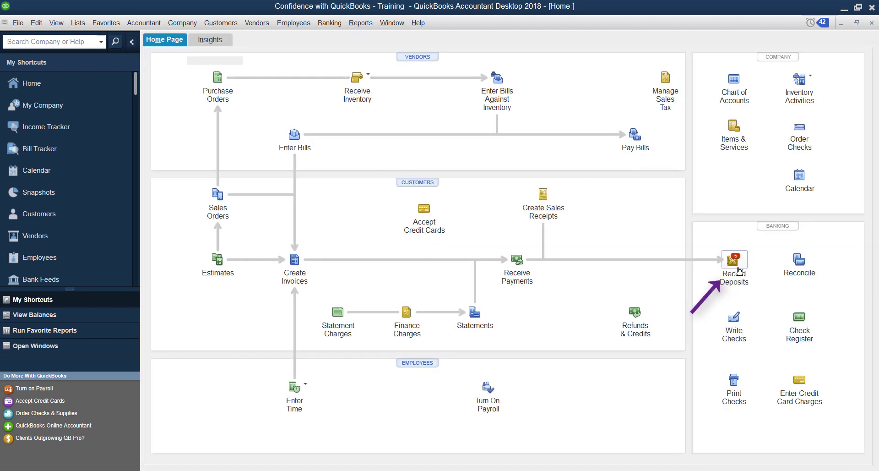
{"action": "left_click", "coordinate": [740, 270]}
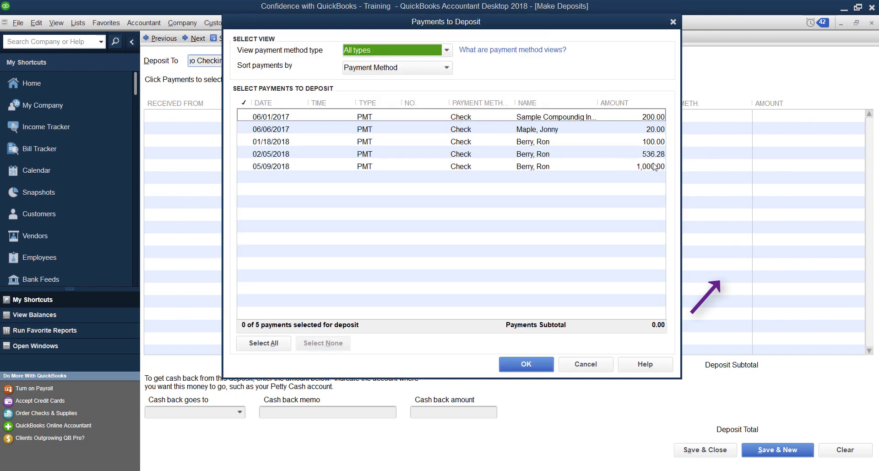
{"action": "left_click", "coordinate": [658, 167]}
{"action": "left_click", "coordinate": [526, 364]}
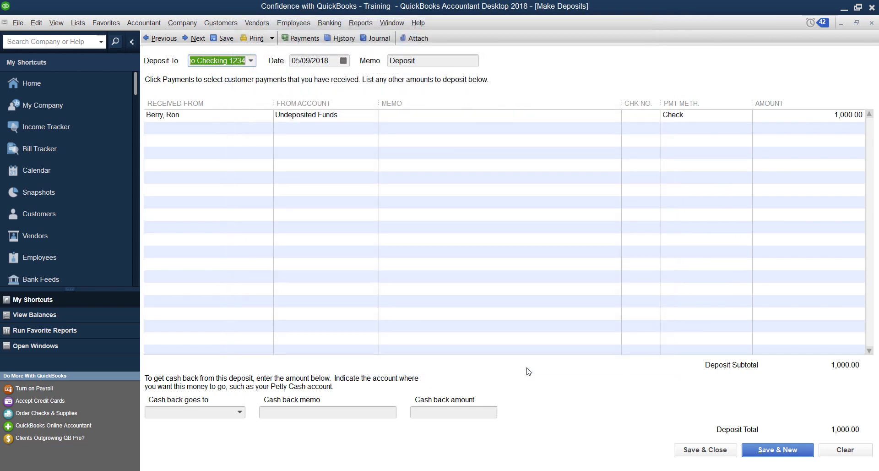
{"action": "left_click", "coordinate": [254, 64]}
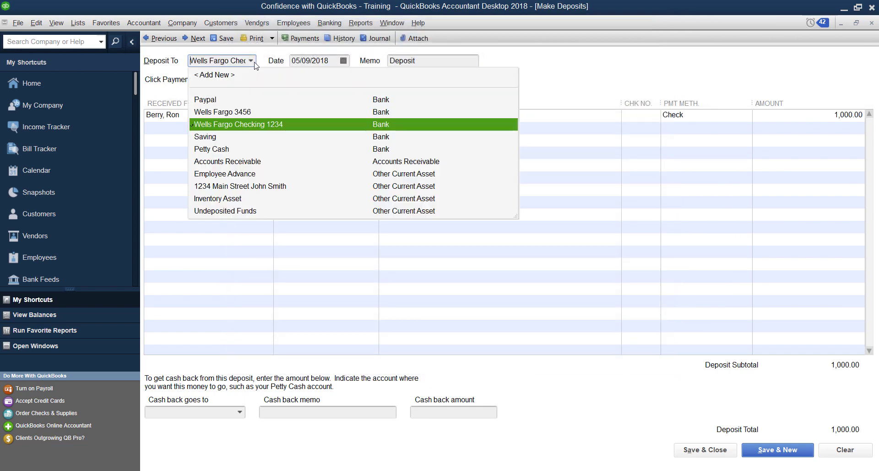
{"action": "left_click", "coordinate": [214, 101]}
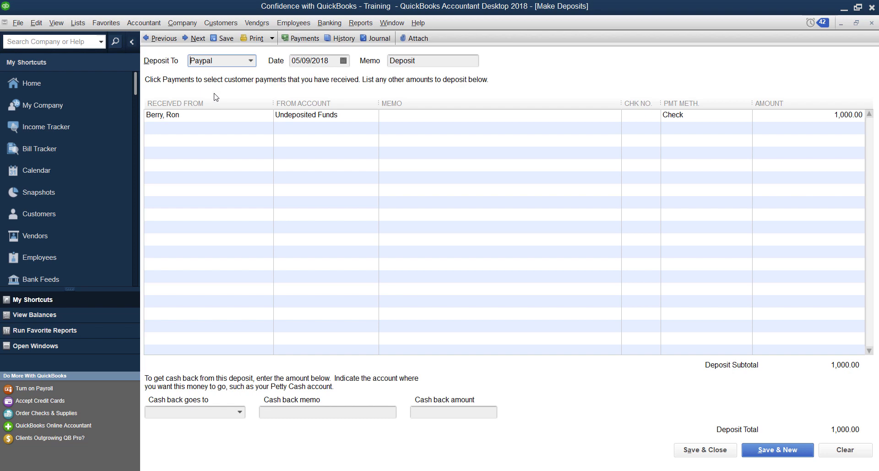
Add a Paypal line from Merchant Fees for -30.00, bringing the deposit to 970.00
{"action": "left_click", "coordinate": [260, 130]}
{"action": "type", "text": "Paypal"}
{"action": "key", "text": "Tab"}
{"action": "left_click", "coordinate": [268, 128]}
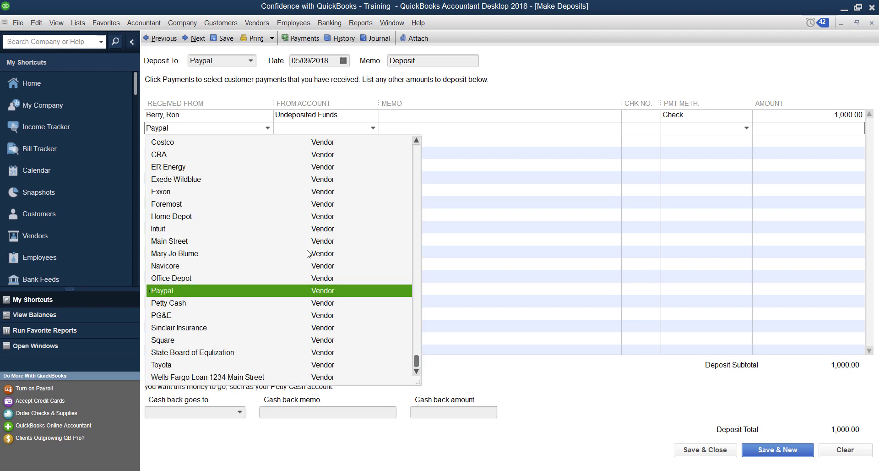
{"action": "left_click", "coordinate": [334, 293]}
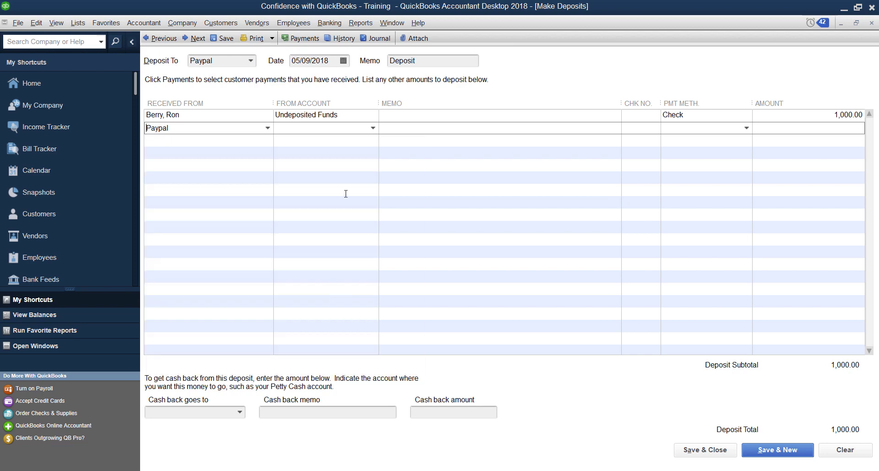
{"action": "type", "text": "Merchant Fees"}
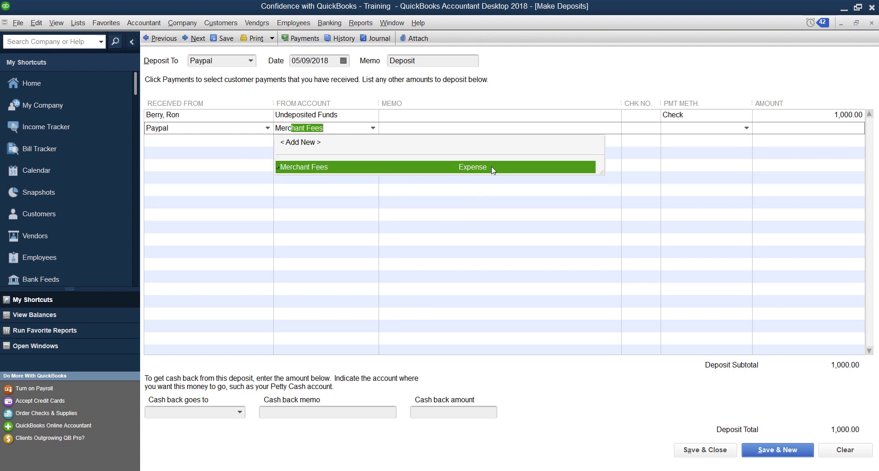
{"action": "left_click", "coordinate": [829, 130]}
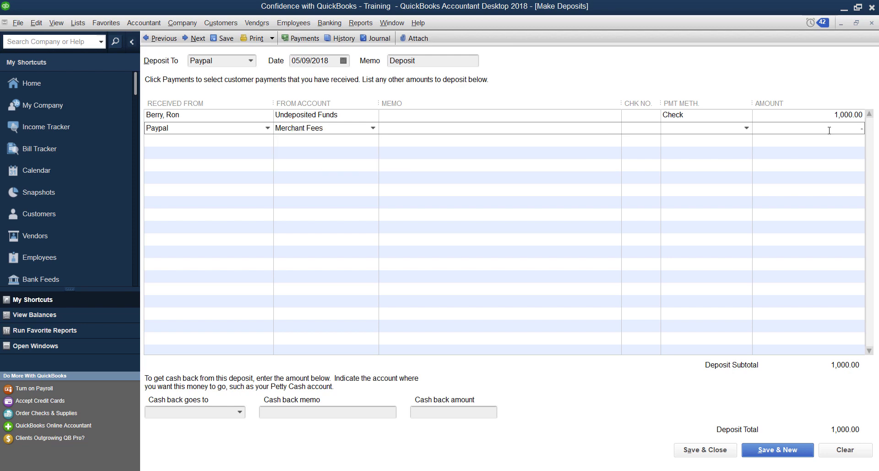
{"action": "type", "text": "-30"}
{"action": "key", "text": "Tab"}
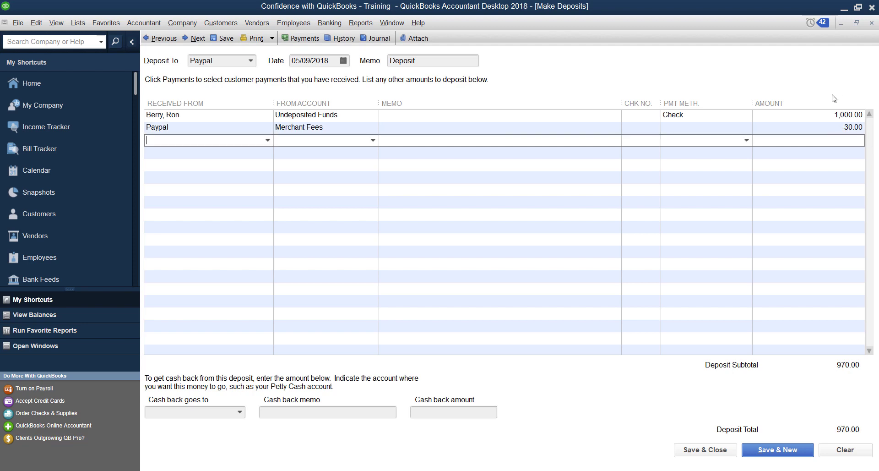
{"action": "left_click", "coordinate": [816, 118]}
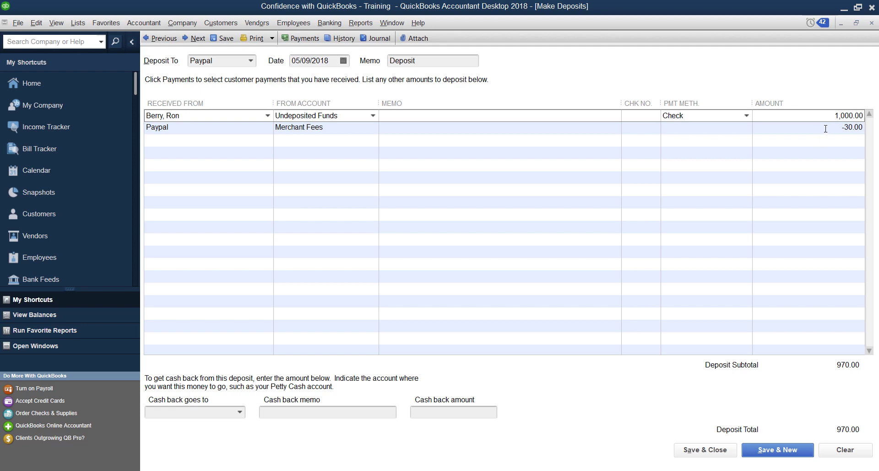
{"action": "left_click", "coordinate": [826, 128]}
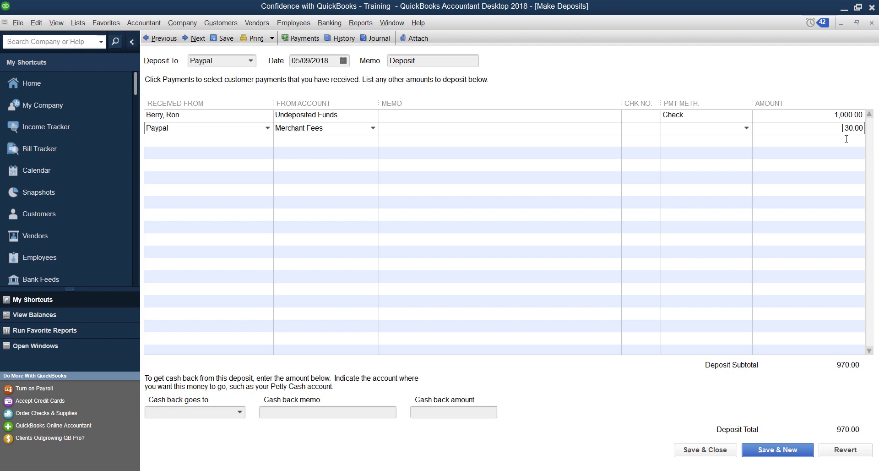
{"action": "left_click", "coordinate": [695, 452]}
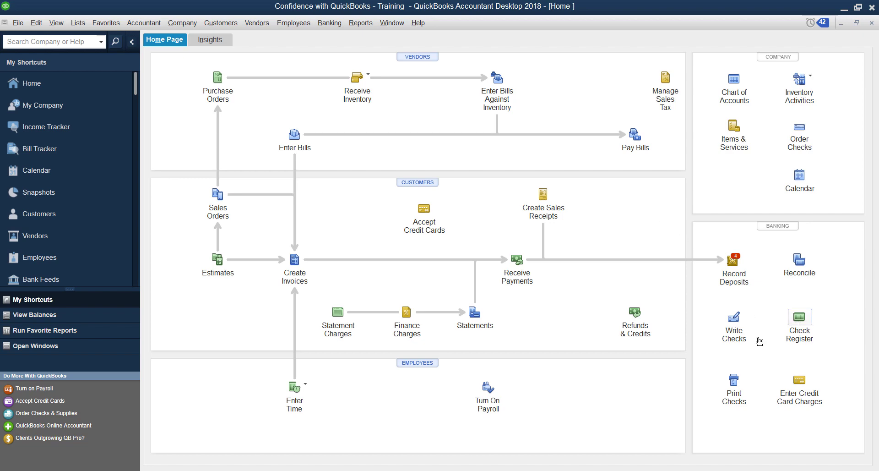
{"action": "left_click", "coordinate": [799, 340]}
{"action": "key", "text": "Return"}
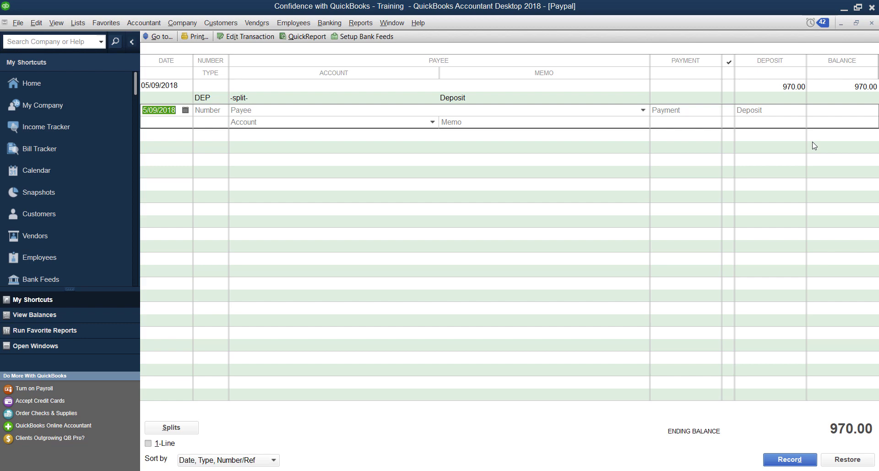
{"action": "left_click", "coordinate": [873, 23]}
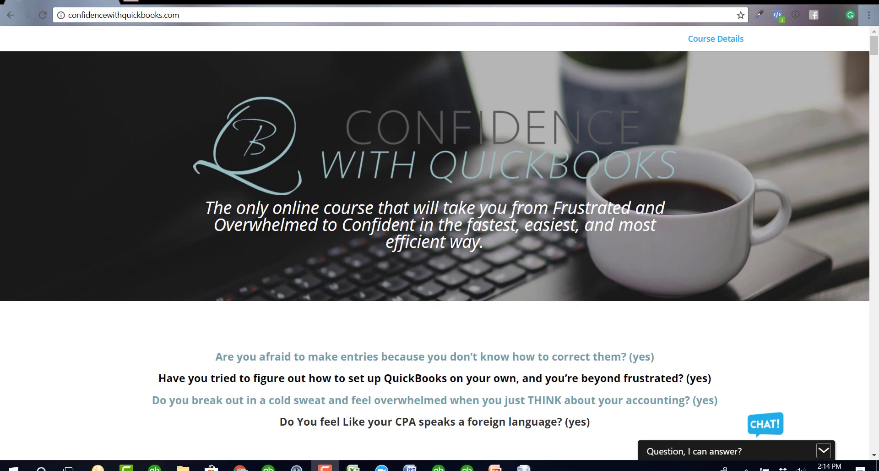
Expand Module 2 and scroll down to the QuickBooks Strategy Session and private session offers
{"action": "scroll", "coordinate": [609, 202], "scroll_direction": "down", "scroll_amount": 2}
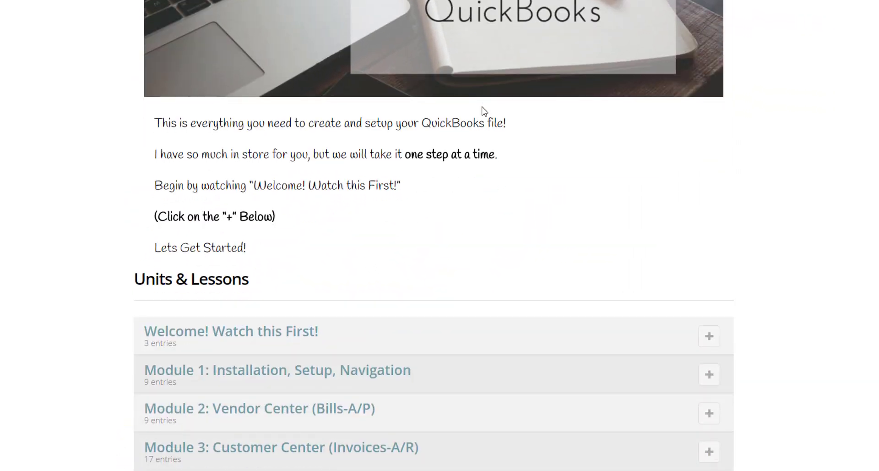
{"action": "scroll", "coordinate": [485, 111], "scroll_direction": "down", "scroll_amount": 5}
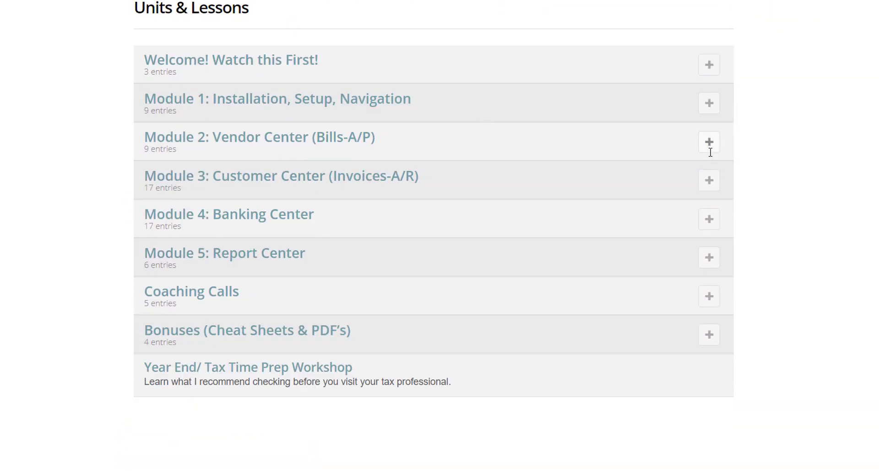
{"action": "left_click", "coordinate": [709, 150]}
{"action": "scroll", "coordinate": [713, 151], "scroll_direction": "down", "scroll_amount": 3}
{"action": "scroll", "coordinate": [715, 151], "scroll_direction": "down", "scroll_amount": 9}
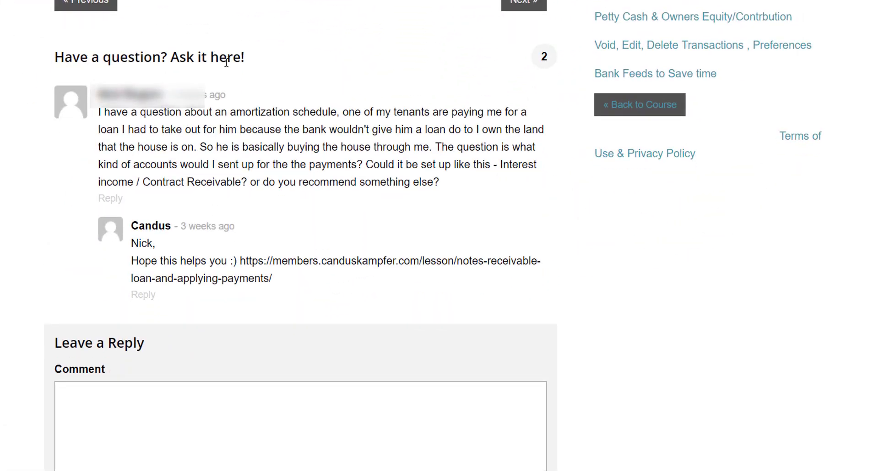
{"action": "scroll", "coordinate": [172, 264], "scroll_direction": "down", "scroll_amount": 4}
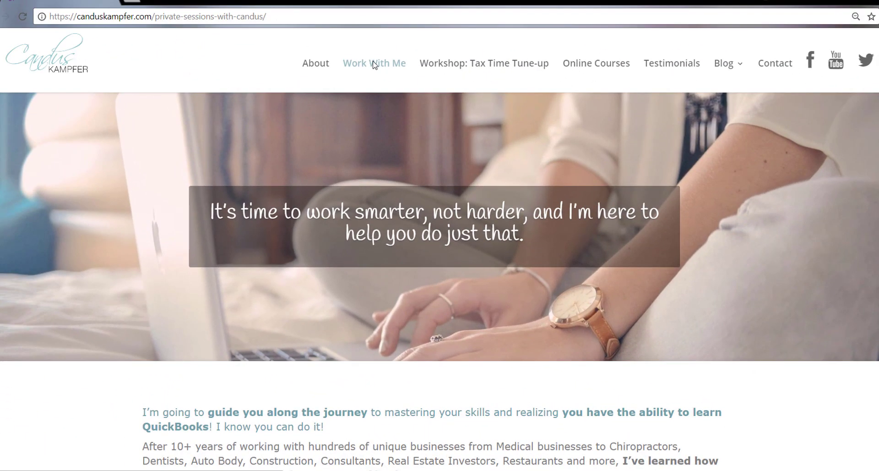
{"action": "scroll", "coordinate": [412, 163], "scroll_direction": "down", "scroll_amount": 8}
{"action": "scroll", "coordinate": [414, 164], "scroll_direction": "down", "scroll_amount": 3}
{"action": "scroll", "coordinate": [638, 142], "scroll_direction": "down", "scroll_amount": 1}
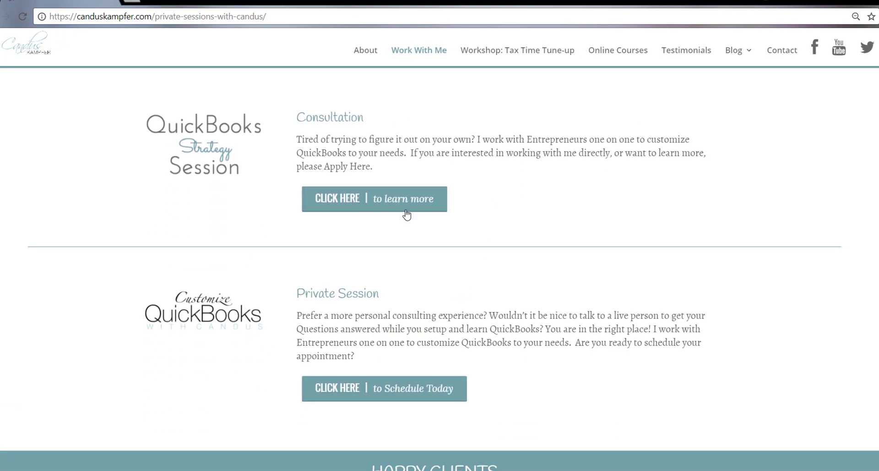